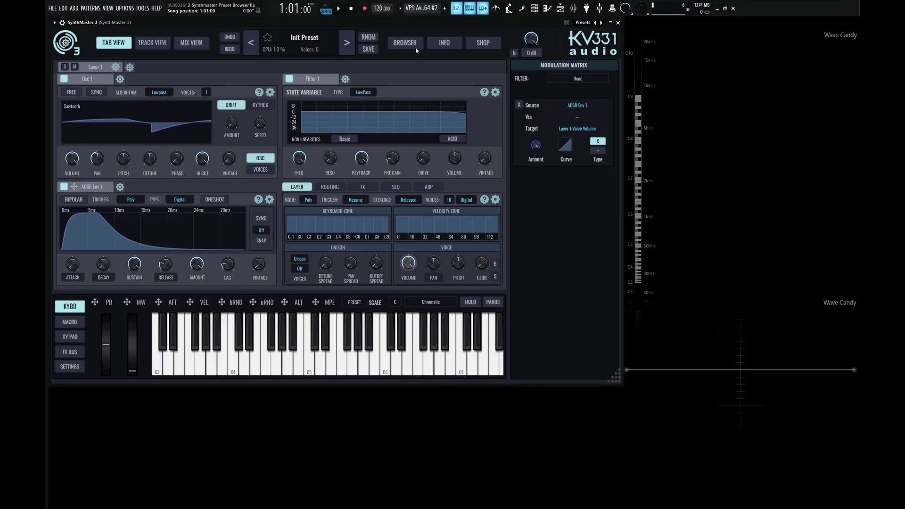
- In the preset browser, filter products to SynthMaster 2, then reset the product filter to (All)
{"action": "left_click", "coordinate": [416, 48]}
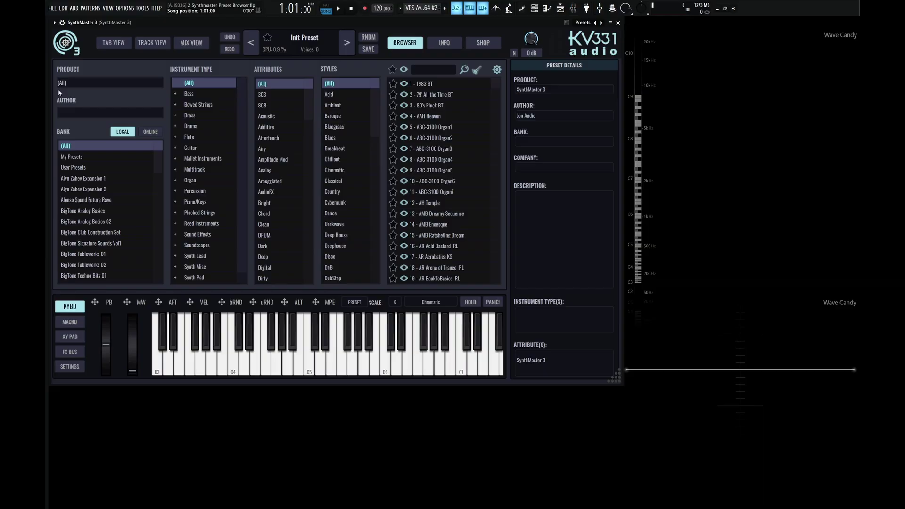
{"action": "left_click", "coordinate": [79, 84]}
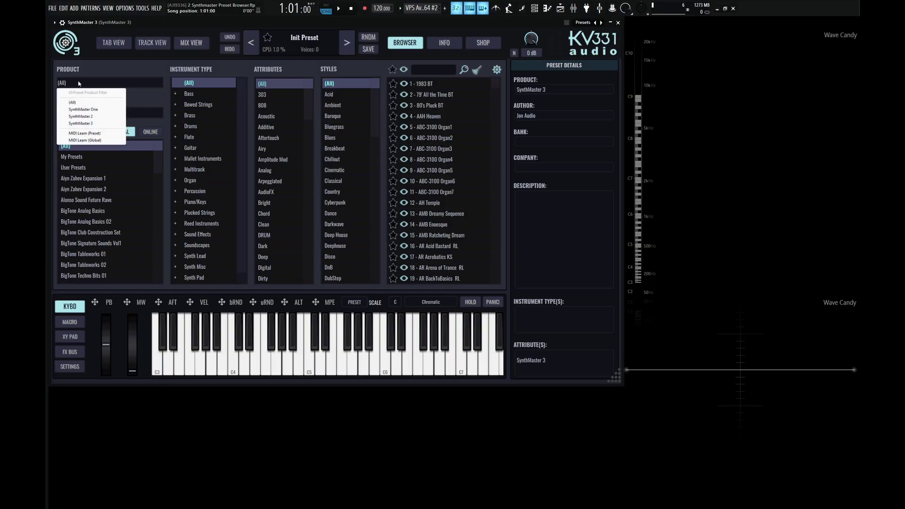
{"action": "left_click", "coordinate": [90, 116]}
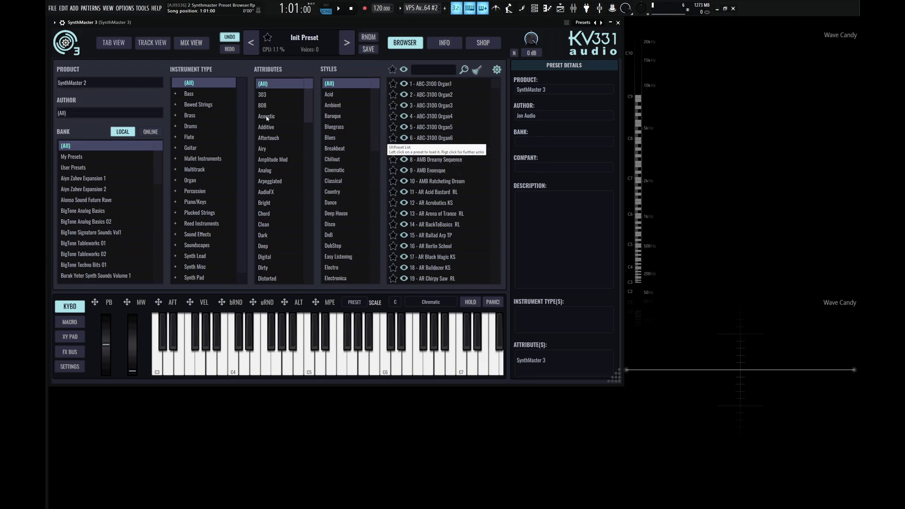
{"action": "left_click", "coordinate": [113, 82]}
{"action": "left_click", "coordinate": [115, 93]}
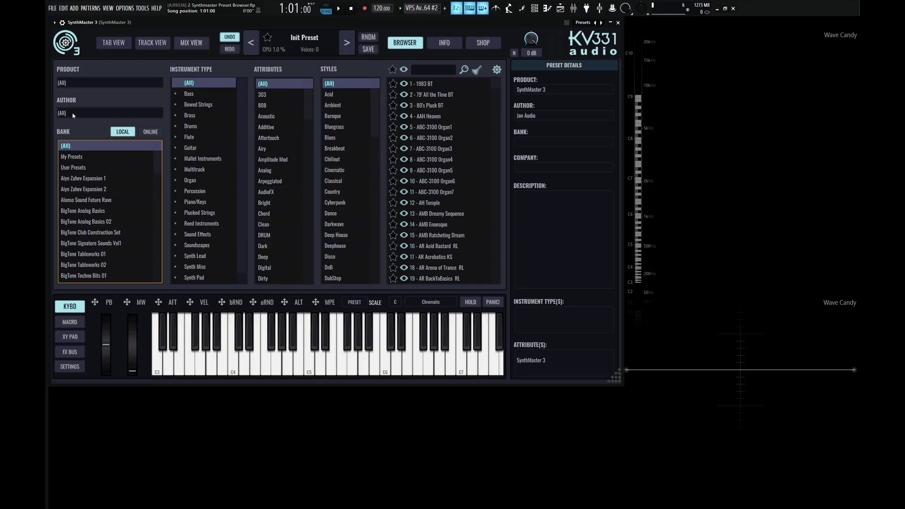
- Close the author list leaving all authors, and show the ONLINE preset banks
{"action": "left_click", "coordinate": [73, 115]}
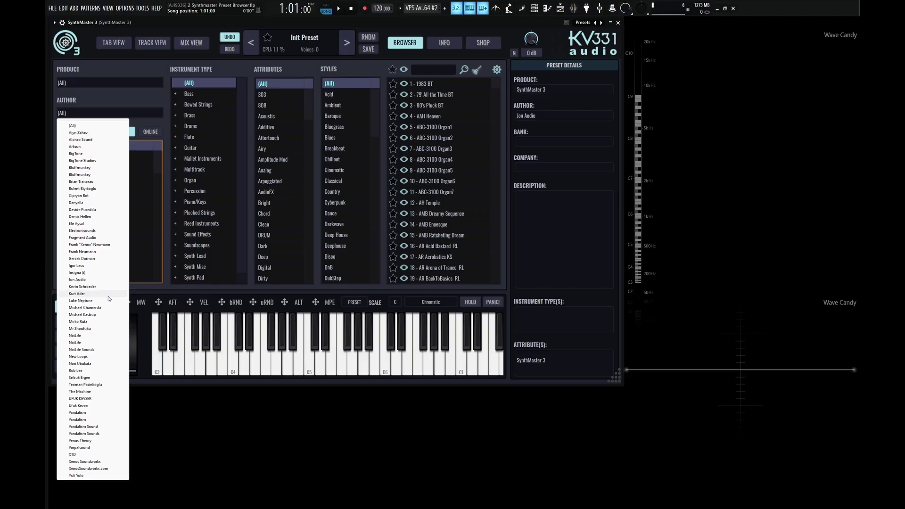
{"action": "left_click", "coordinate": [124, 98]}
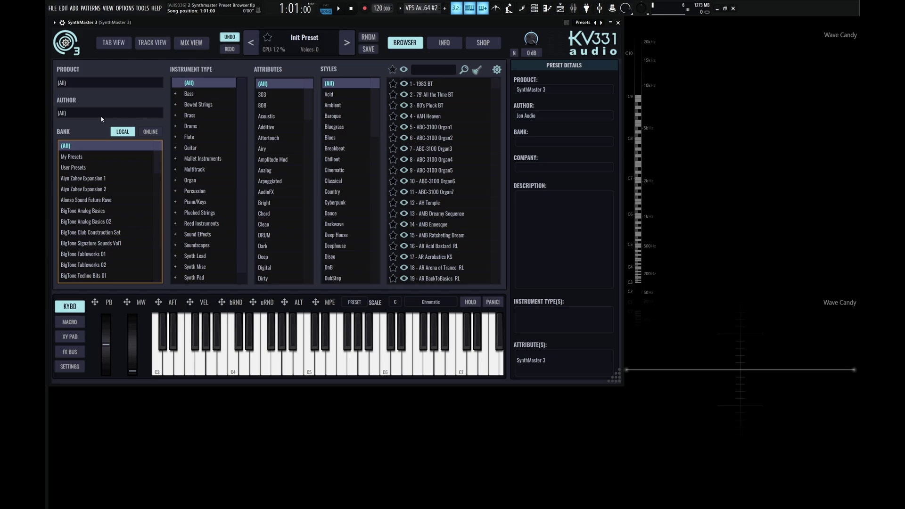
{"action": "left_click", "coordinate": [150, 132]}
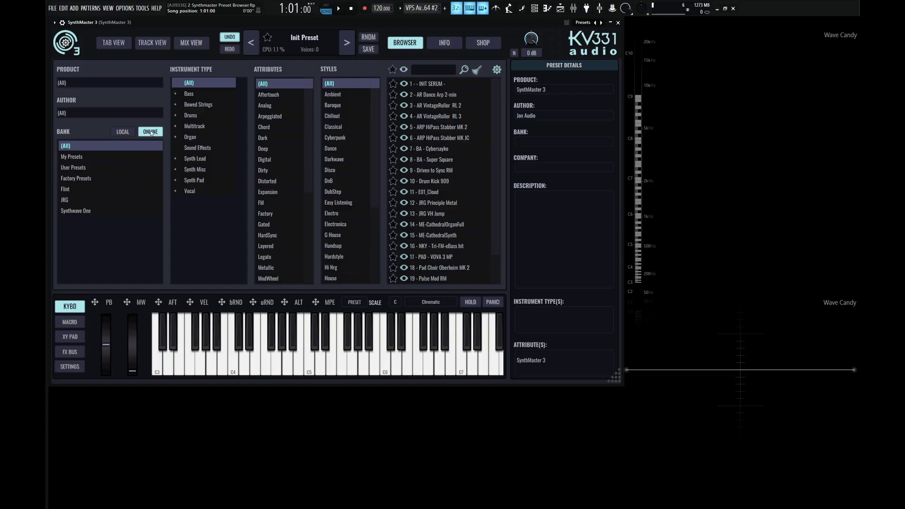
- Return to the LOCAL banks and step through the bank list, ending on all banks
{"action": "left_click", "coordinate": [123, 132]}
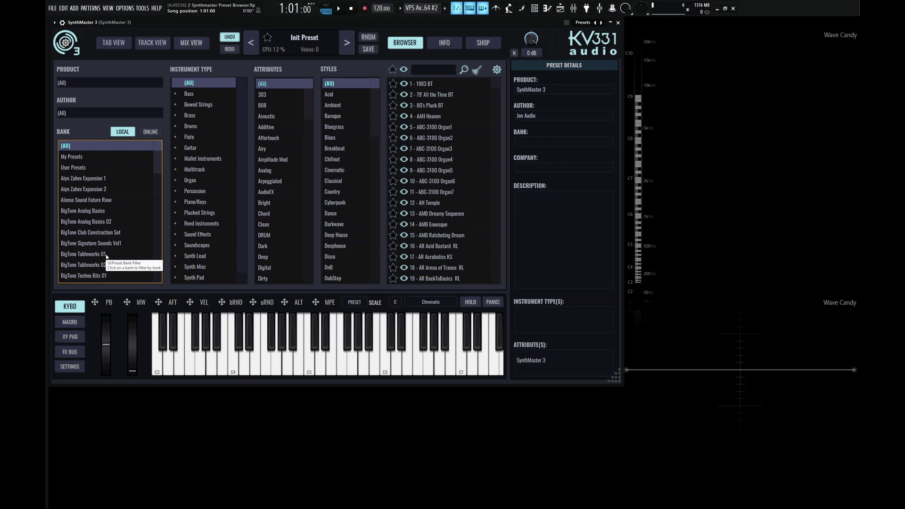
{"action": "key", "text": "Up"}
{"action": "key", "text": "Down"}
{"action": "key", "text": "Down"}
{"action": "key", "text": "Down"}
{"action": "key", "text": "Down"}
{"action": "key", "text": "Down"}
{"action": "key", "text": "Down"}
{"action": "key", "text": "Down"}
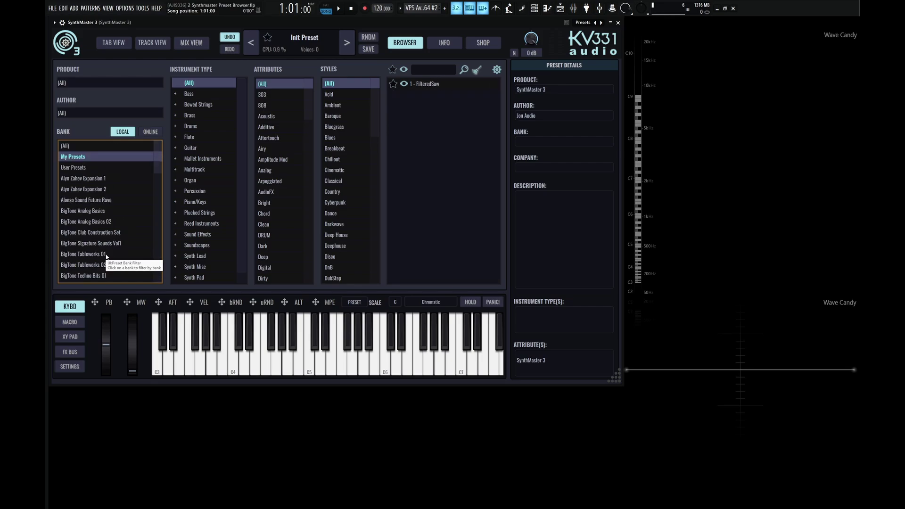
{"action": "key", "text": "Up"}
{"action": "key", "text": "Up"}
{"action": "key", "text": "Up"}
{"action": "key", "text": "Up"}
{"action": "key", "text": "Up"}
{"action": "key", "text": "Up"}
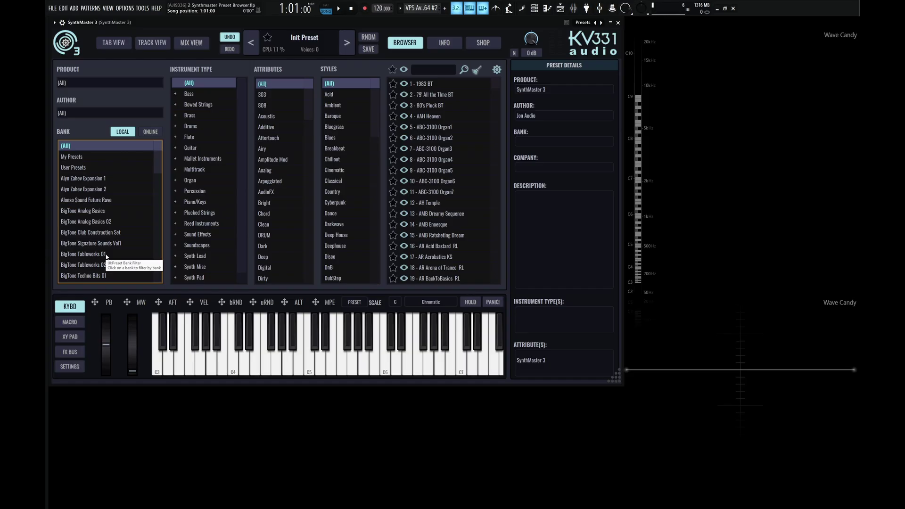
- Set the Instrument Type filter to Brass, then move between the filter columns
{"action": "key", "text": "Tab"}
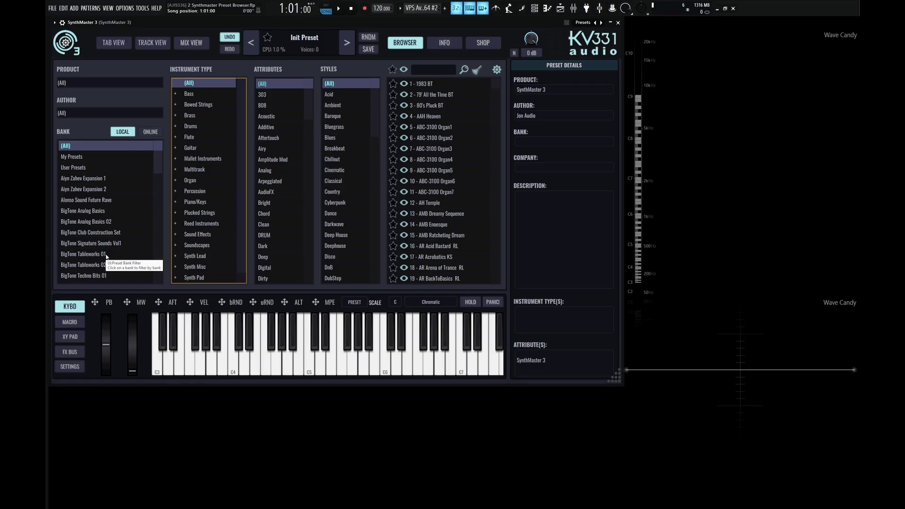
{"action": "key", "text": "Down"}
{"action": "key", "text": "Down"}
{"action": "key", "text": "Down"}
{"action": "key", "text": "Down"}
{"action": "key", "text": "Up"}
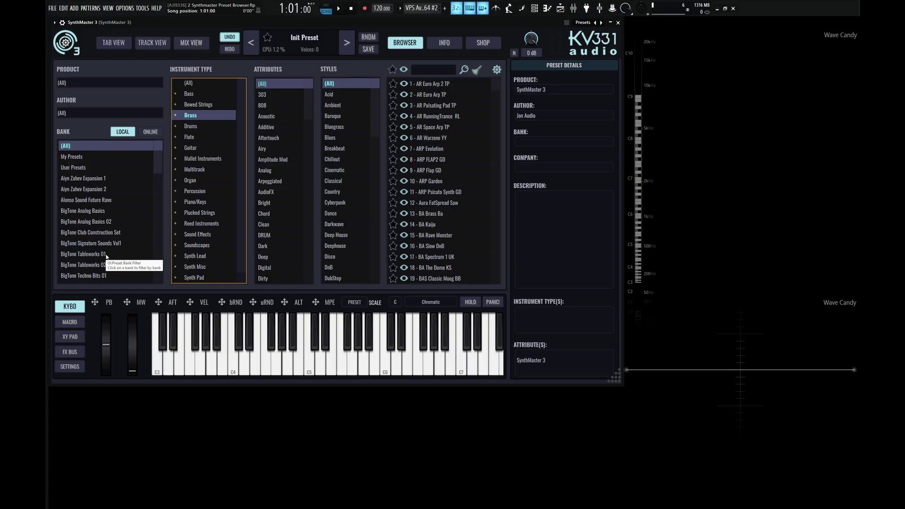
{"action": "key", "text": "Tab"}
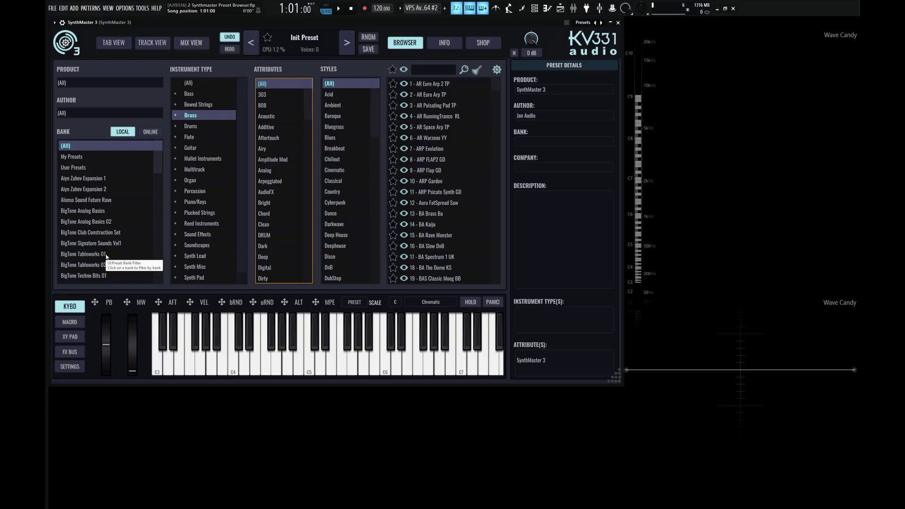
{"action": "key", "text": "shift+Tab"}
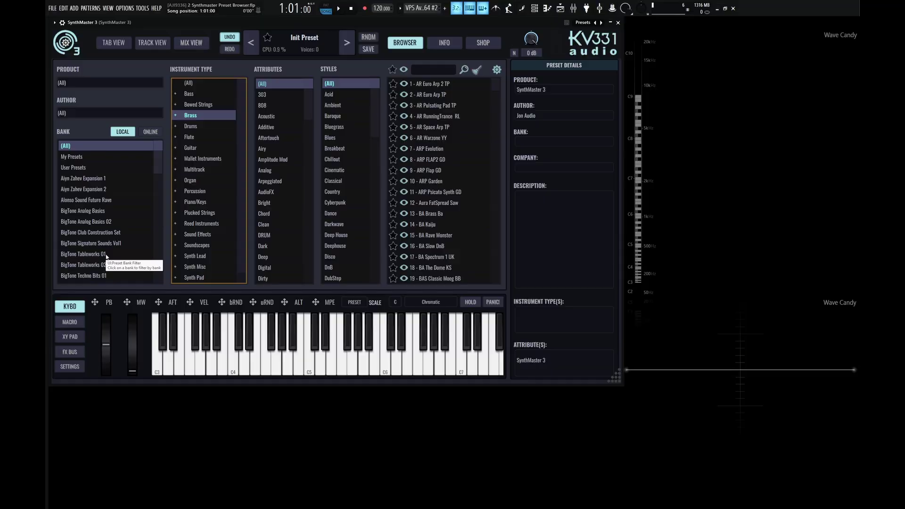
{"action": "key", "text": "shift+Tab"}
{"action": "key", "text": "shift+Tab"}
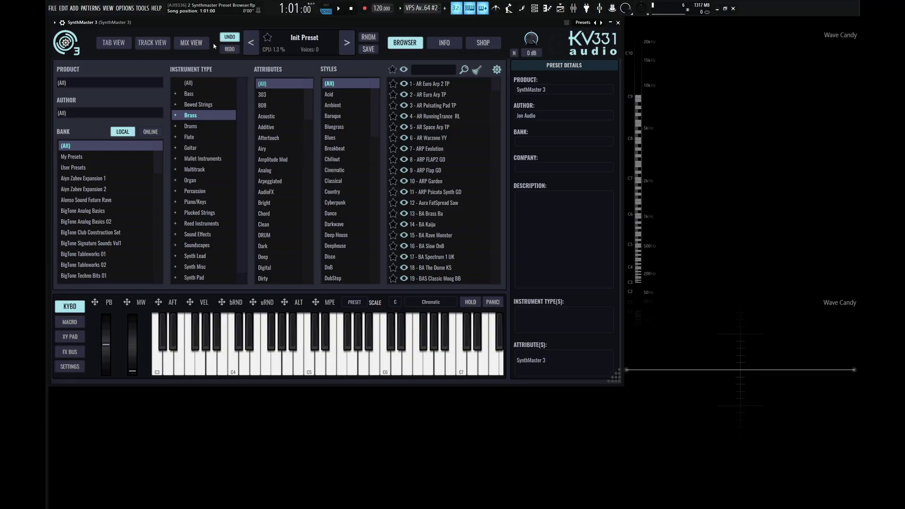
- Filter presets to the Guitar instrument type with the Acoustic attribute, showing nine presets
{"action": "left_click", "coordinate": [197, 149]}
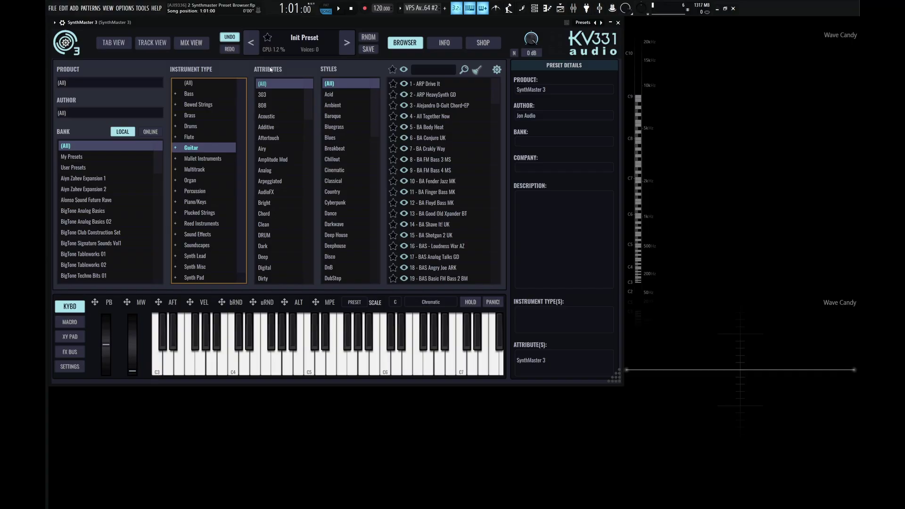
{"action": "left_click", "coordinate": [266, 117]}
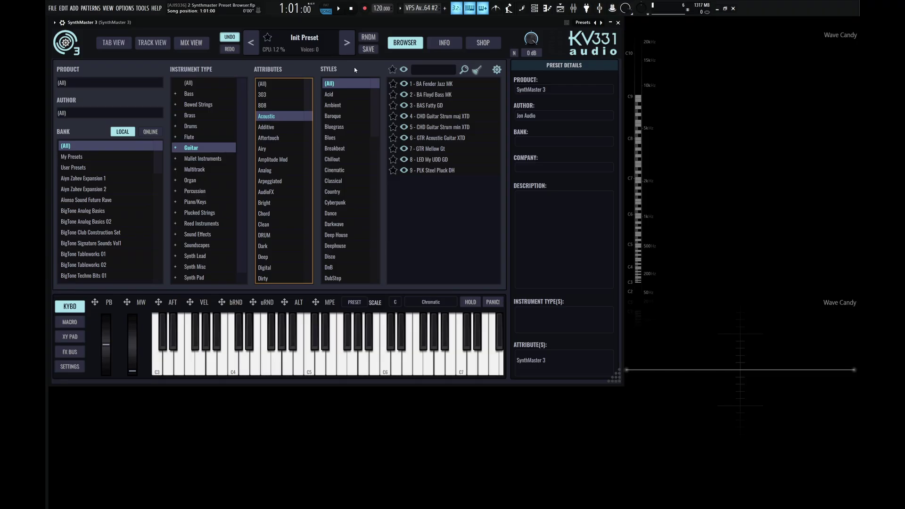
{"action": "key", "text": "space"}
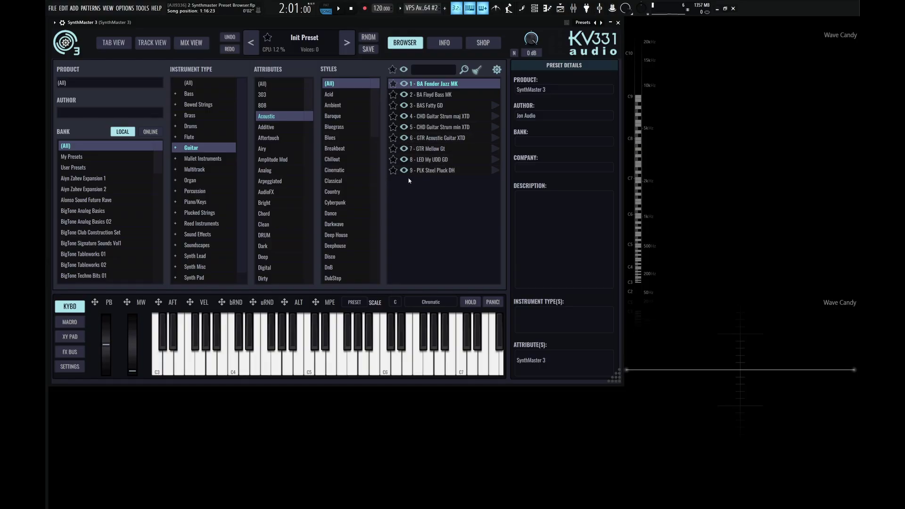
- Load GTR Acoustic Guitar XTD and view its right-click options without choosing any
{"action": "left_click", "coordinate": [433, 137]}
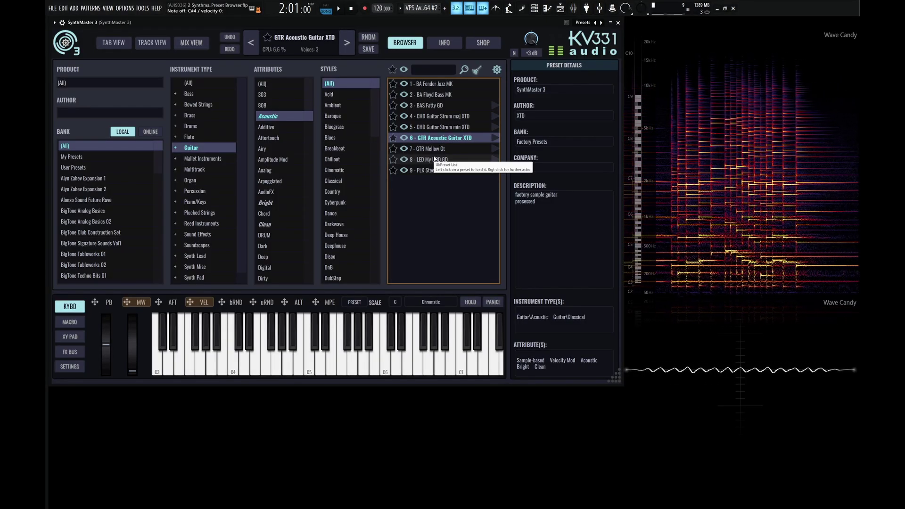
{"action": "right_click", "coordinate": [434, 140]}
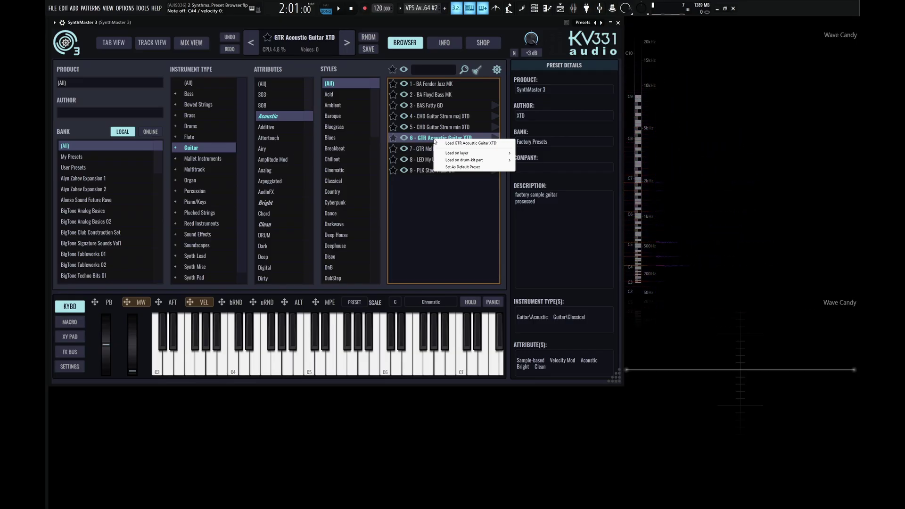
{"action": "left_click", "coordinate": [440, 190]}
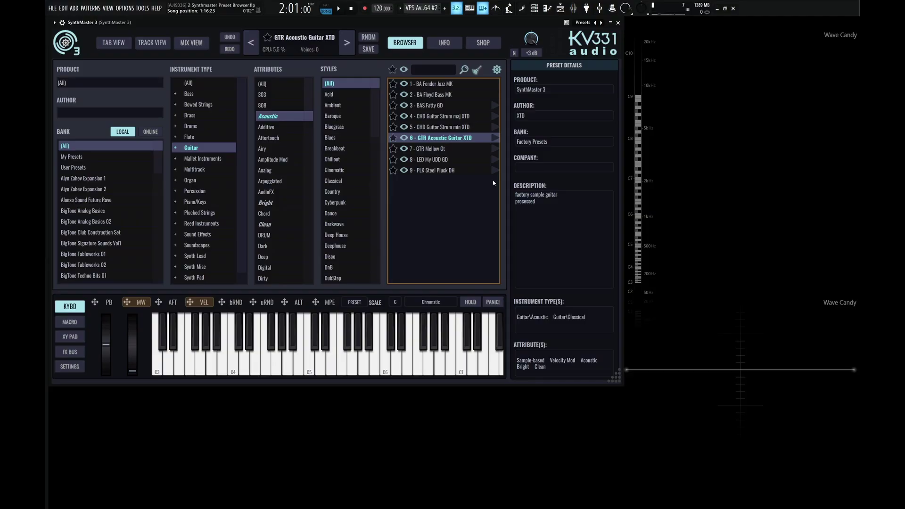
- Preview the presets LED My UDD GD, CHD Guitar Strum maj XTD and PLK Steel Pluck DH
{"action": "left_click", "coordinate": [494, 160]}
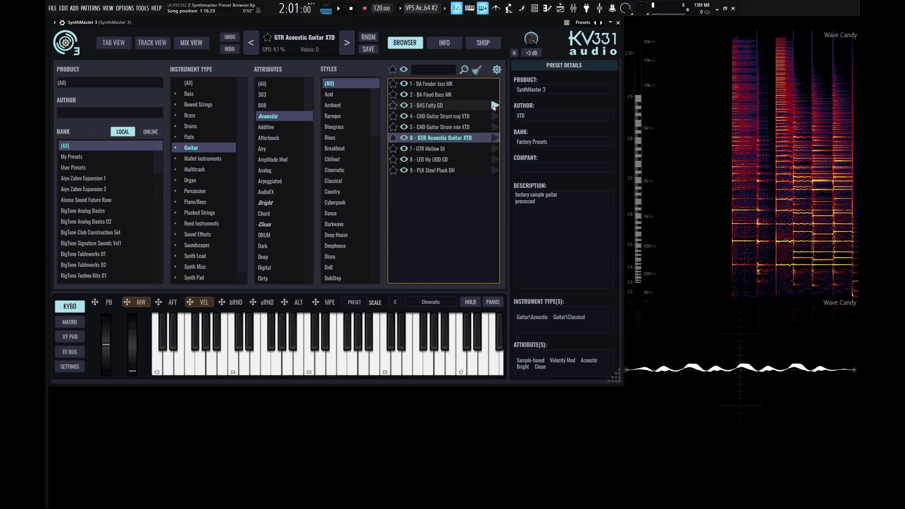
{"action": "left_click", "coordinate": [496, 117]}
{"action": "left_click", "coordinate": [495, 159]}
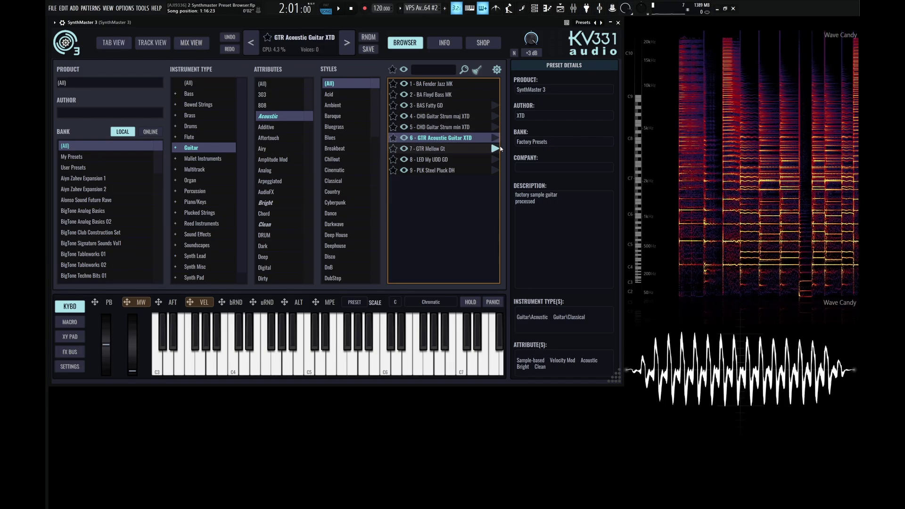
{"action": "left_click", "coordinate": [495, 170]}
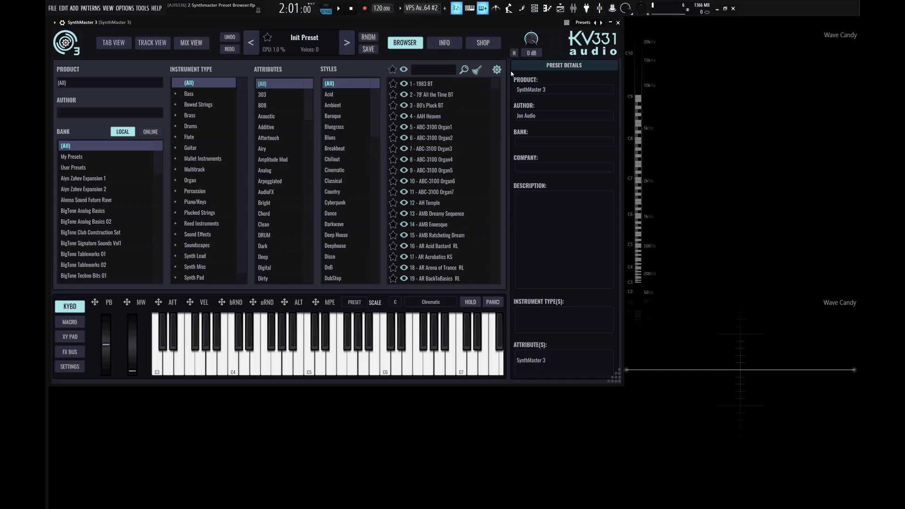
- Search presets for 'guitar', then clear the search with the broom button
{"action": "left_click", "coordinate": [433, 71]}
{"action": "type", "text": "itar"}
{"action": "left_click", "coordinate": [464, 70]}
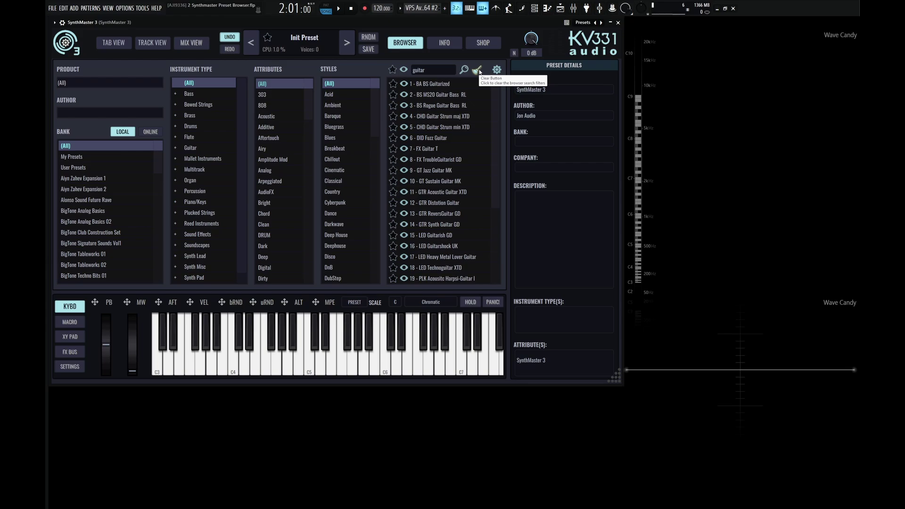
{"action": "left_click", "coordinate": [476, 70]}
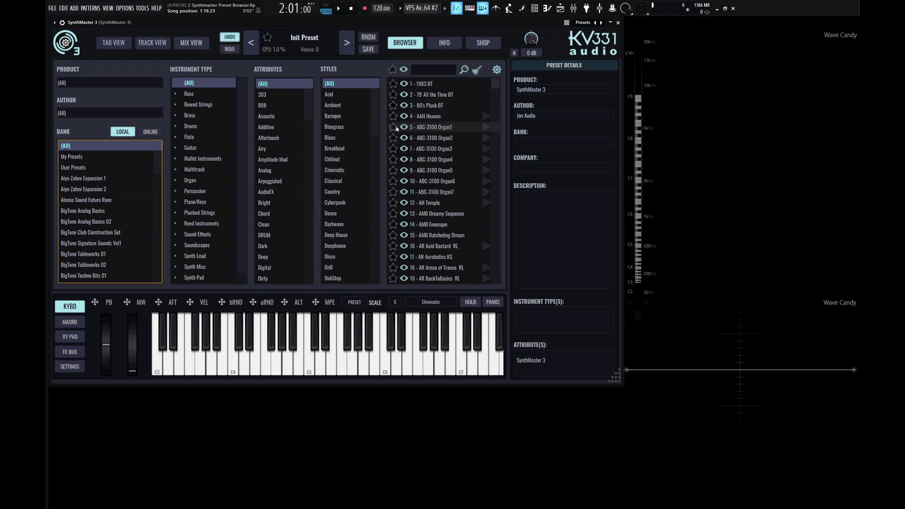
- Star 1983 BT, 79' All the Time BT and 80's Pluck BT, then toggle the favourites filter on and off
{"action": "left_click", "coordinate": [393, 84]}
{"action": "left_click", "coordinate": [392, 94]}
{"action": "left_click", "coordinate": [393, 105]}
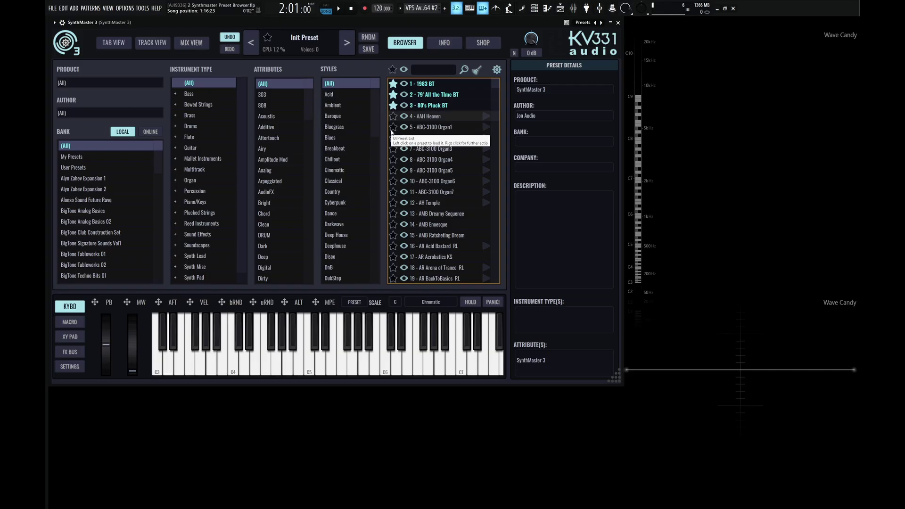
{"action": "left_click", "coordinate": [392, 70]}
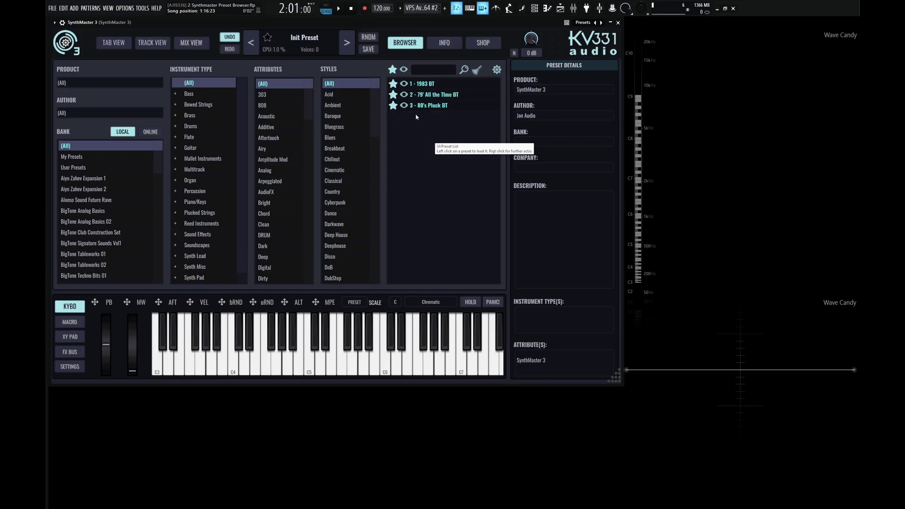
{"action": "left_click", "coordinate": [392, 69]}
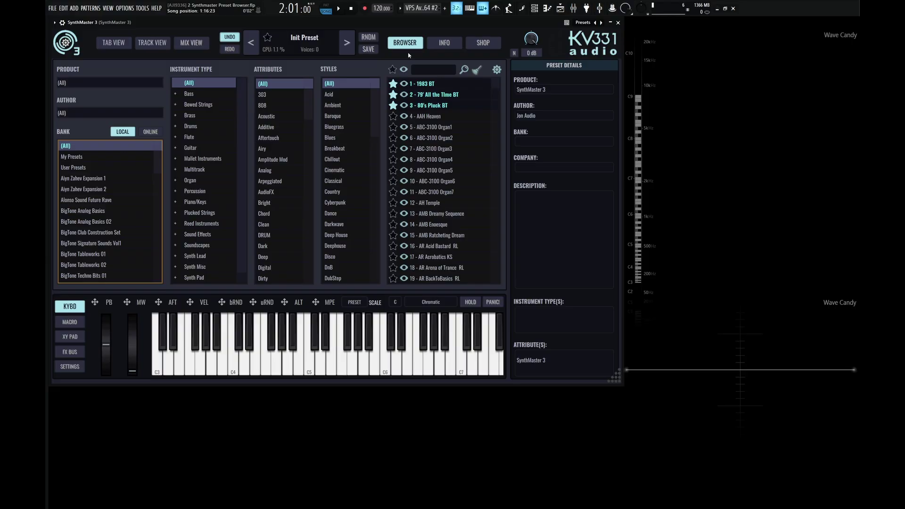
{"action": "left_click", "coordinate": [404, 126]}
{"action": "left_click", "coordinate": [404, 116]}
{"action": "left_click", "coordinate": [404, 138]}
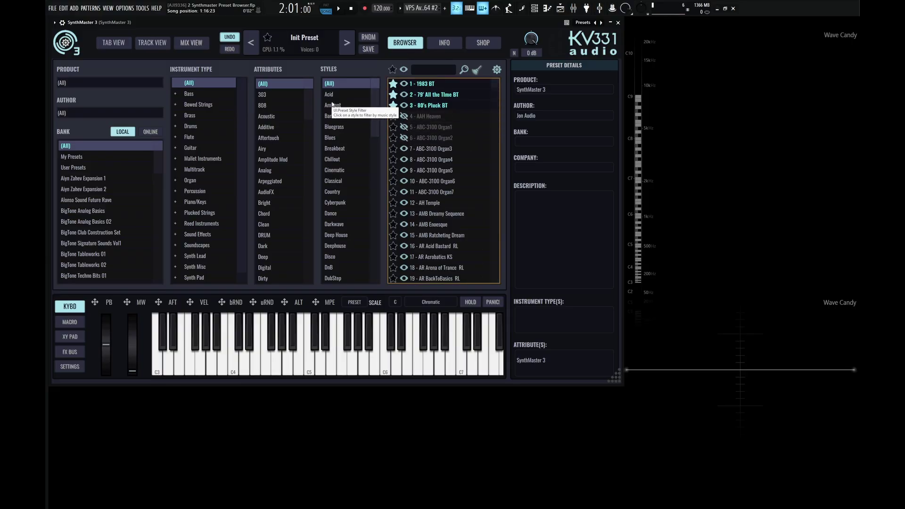
{"action": "left_click", "coordinate": [404, 69]}
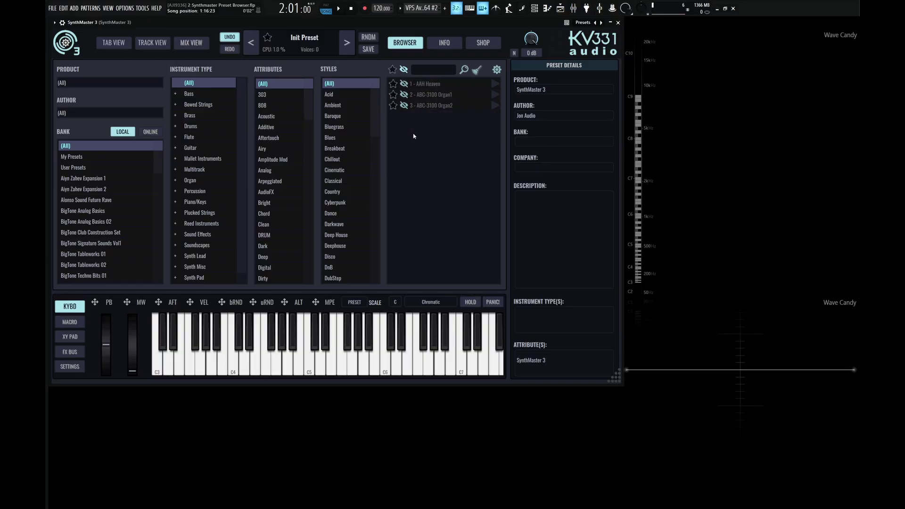
{"action": "left_click", "coordinate": [404, 69]}
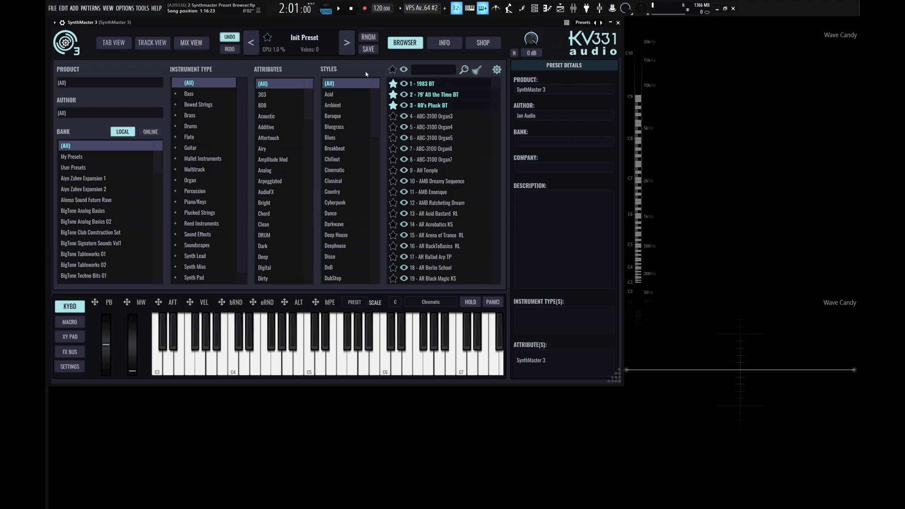
{"action": "left_click", "coordinate": [404, 70]}
{"action": "left_click", "coordinate": [404, 83]}
{"action": "left_click", "coordinate": [403, 94]}
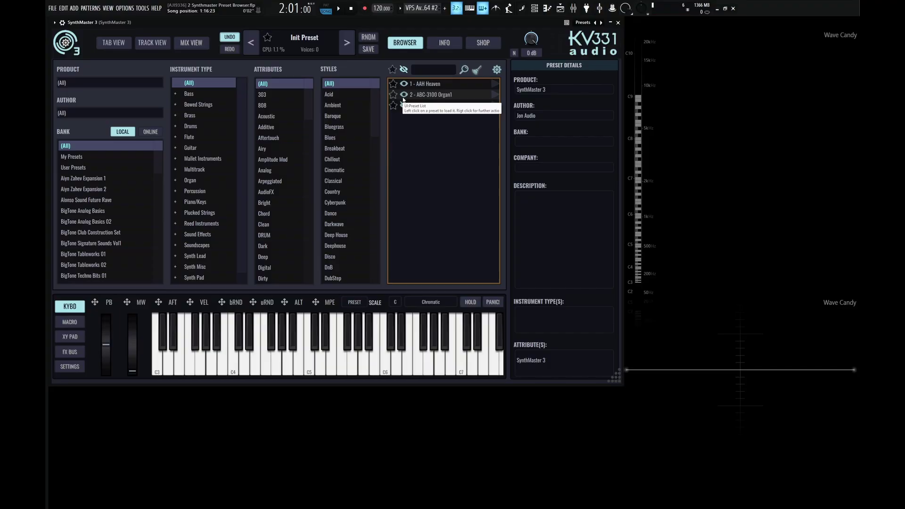
{"action": "left_click", "coordinate": [404, 105]}
{"action": "left_click", "coordinate": [406, 70]}
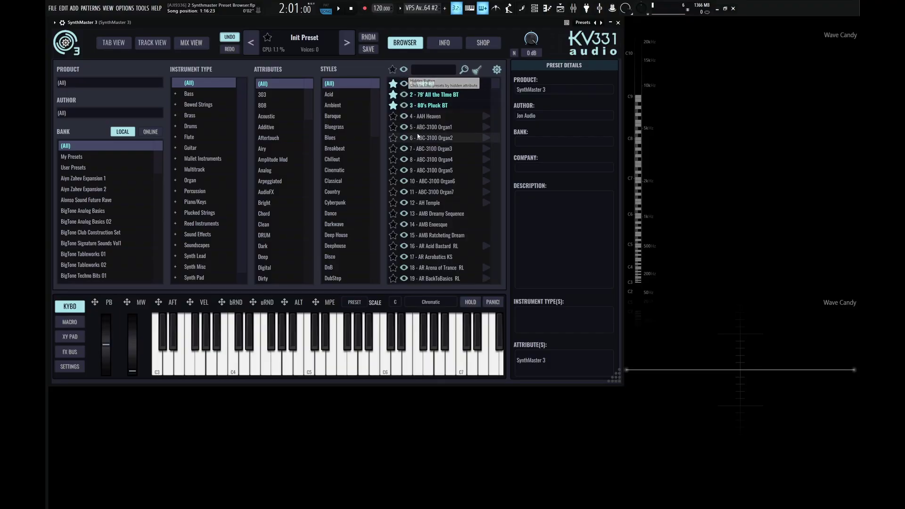
{"action": "left_click", "coordinate": [404, 70]}
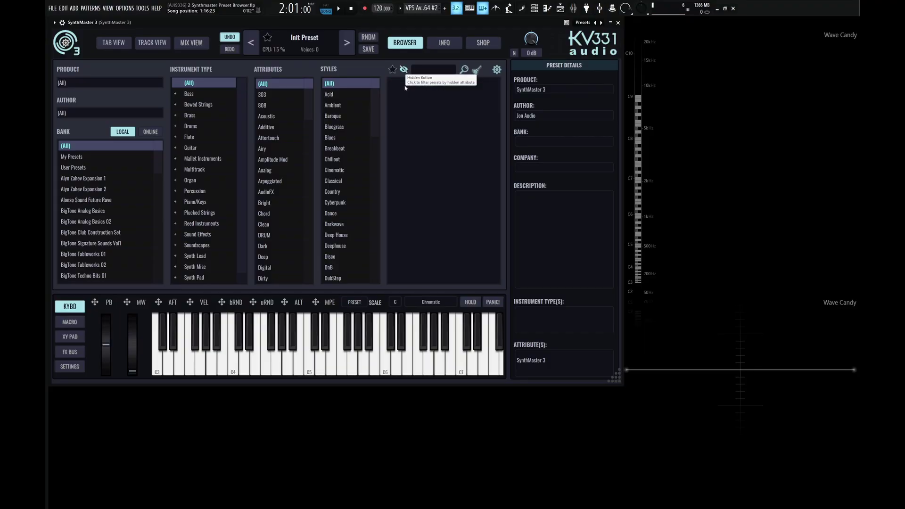
{"action": "left_click", "coordinate": [405, 70]}
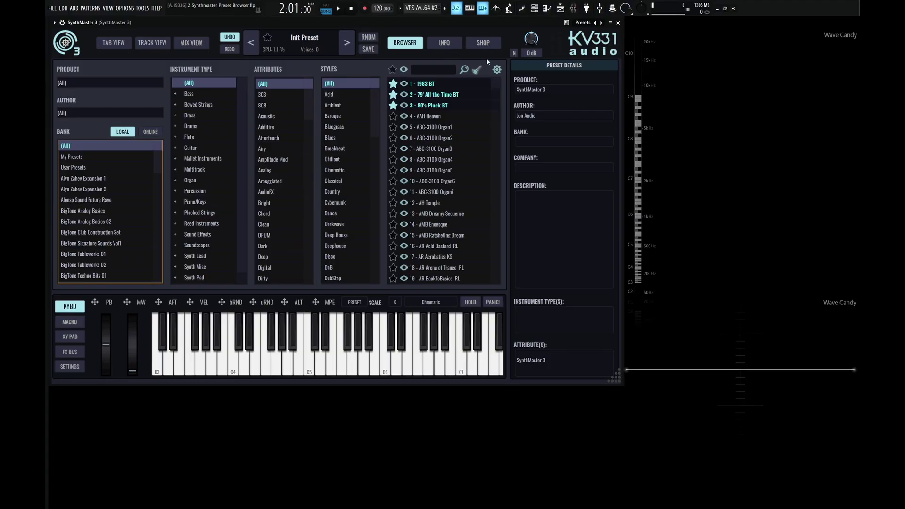
{"action": "left_click", "coordinate": [496, 70]}
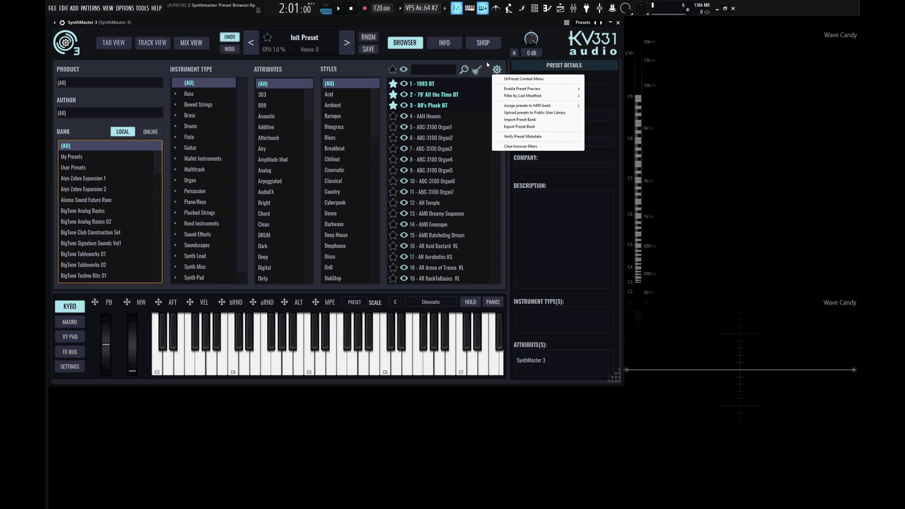
{"action": "left_click", "coordinate": [481, 60]}
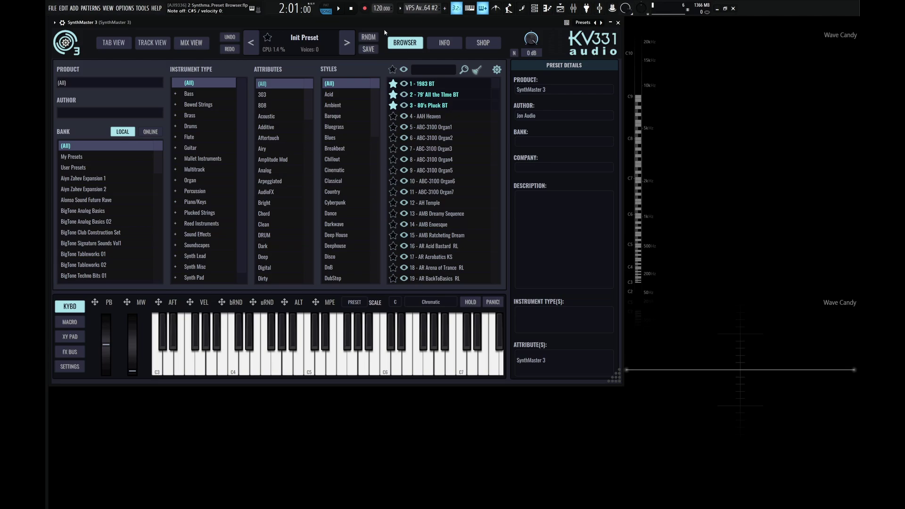
- Load the Init preset from the preset-name dropdown, then reopen and dismiss the dropdown
{"action": "left_click", "coordinate": [302, 37]}
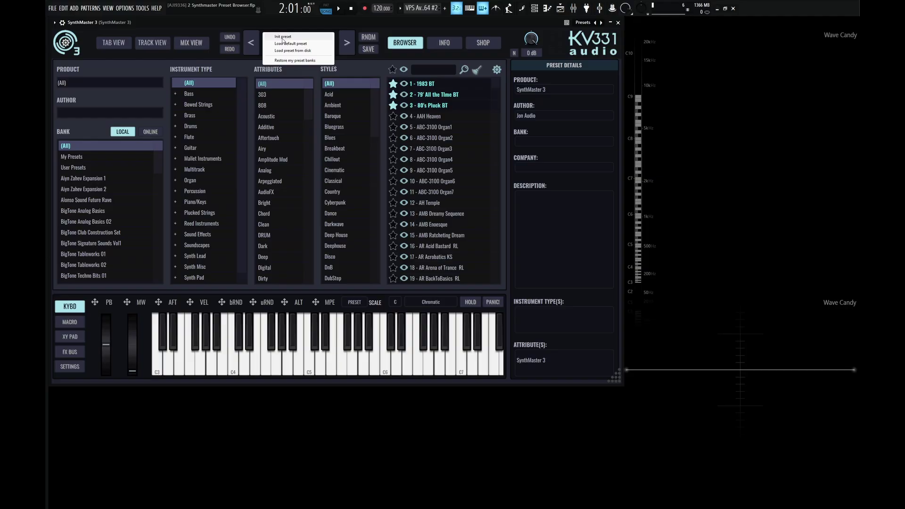
{"action": "left_click", "coordinate": [284, 37]}
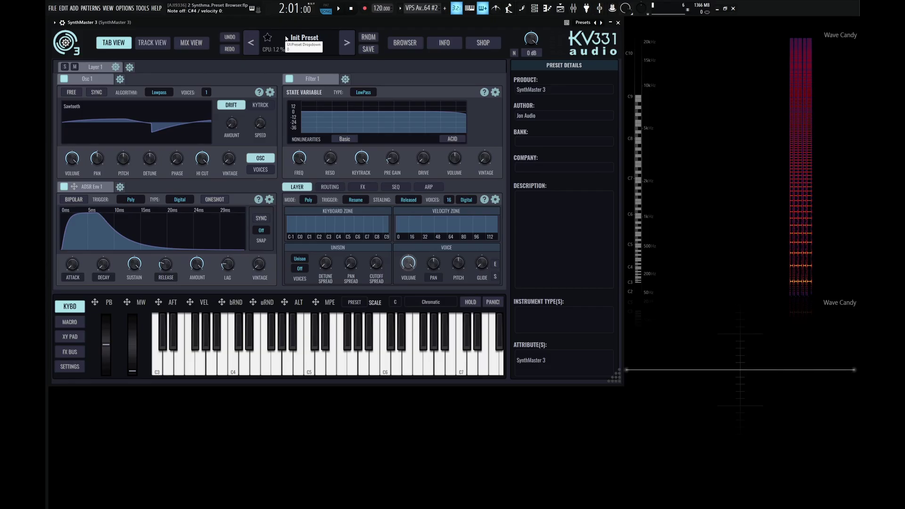
{"action": "left_click", "coordinate": [299, 38]}
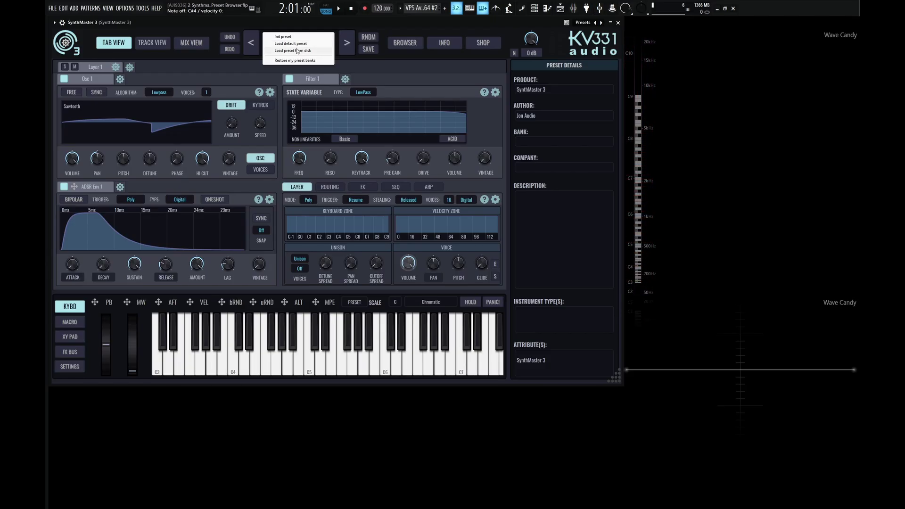
{"action": "left_click", "coordinate": [408, 25]}
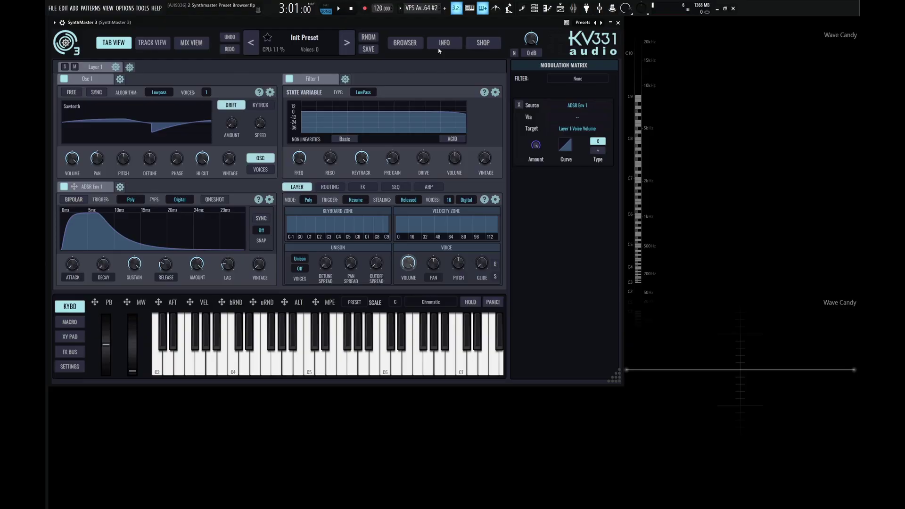
- On the INFO page, mark Analog and Chord attributes and Chillout and Bluegrass styles
{"action": "left_click", "coordinate": [442, 43]}
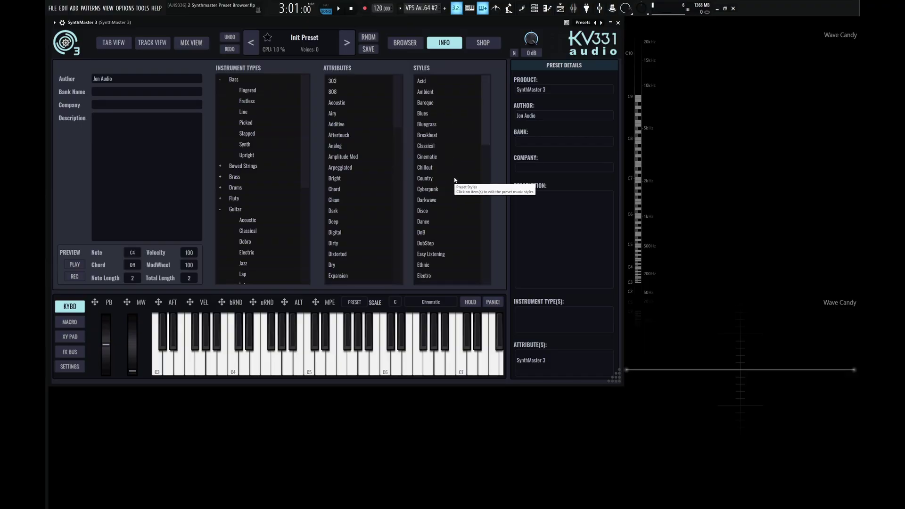
{"action": "left_click", "coordinate": [337, 146]}
{"action": "left_click", "coordinate": [336, 189]}
{"action": "left_click", "coordinate": [489, 168]}
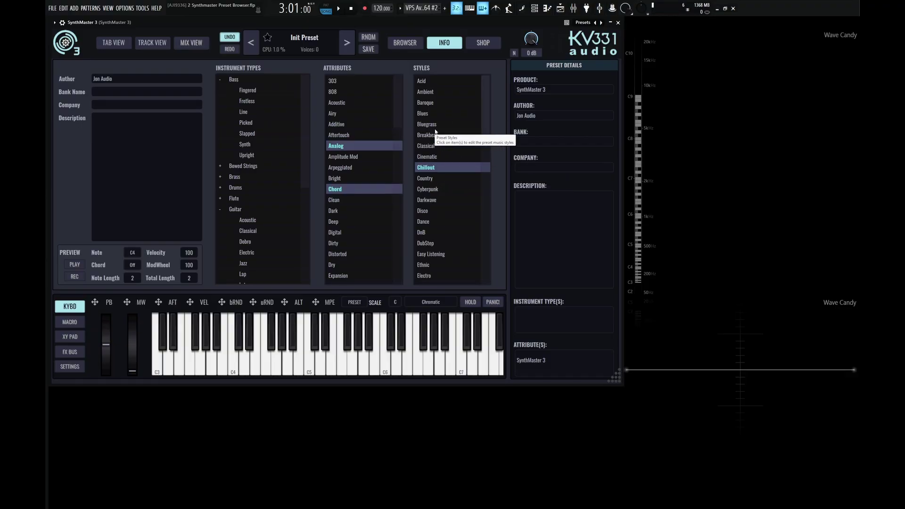
{"action": "left_click", "coordinate": [434, 124]}
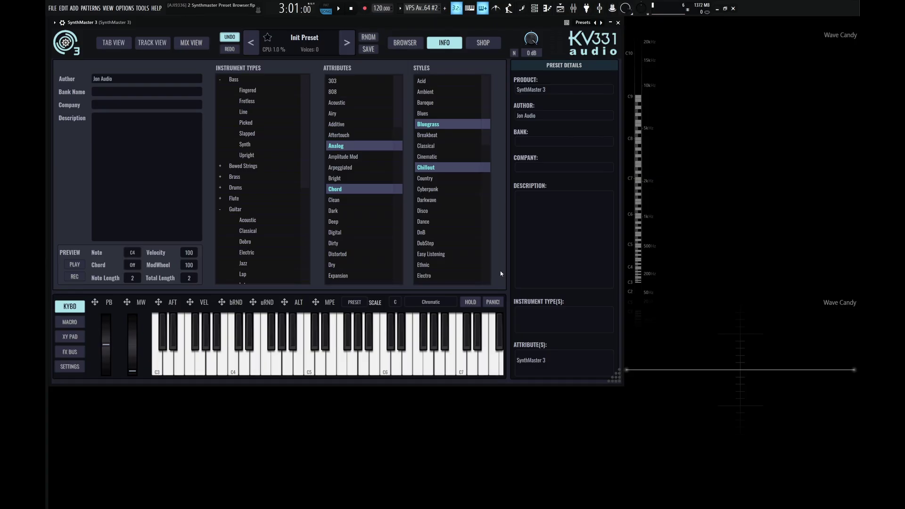
- Open Settings > File Paths and view the Presets, Samples and Waveforms folder paths
{"action": "left_click", "coordinate": [70, 367]}
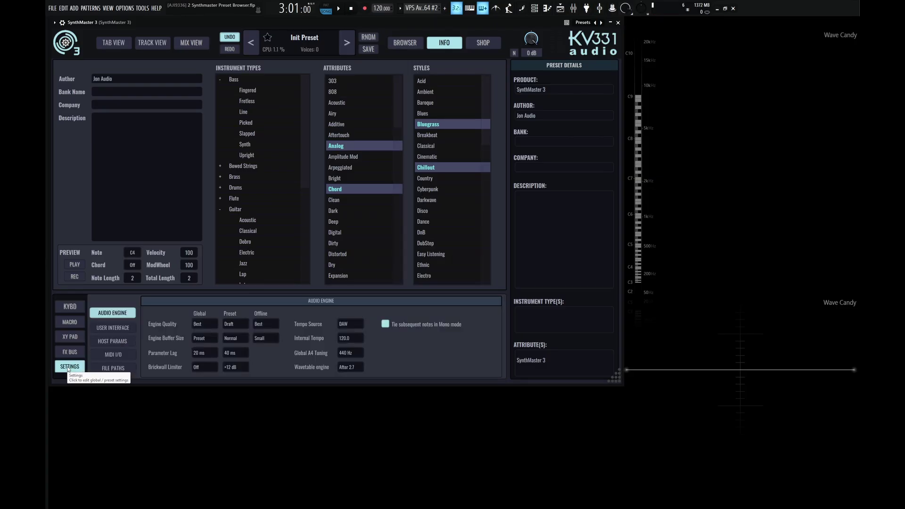
{"action": "left_click", "coordinate": [110, 369]}
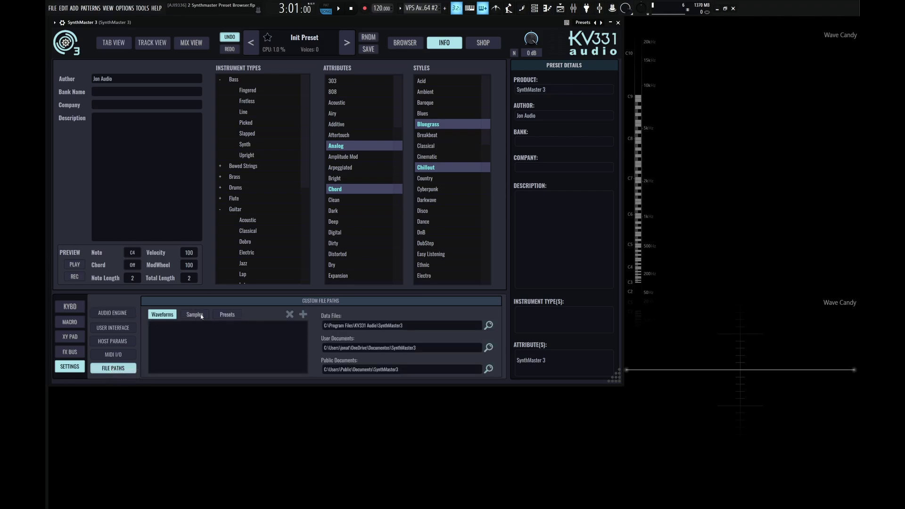
{"action": "left_click", "coordinate": [227, 314]}
{"action": "left_click", "coordinate": [162, 315]}
{"action": "left_click", "coordinate": [195, 315]}
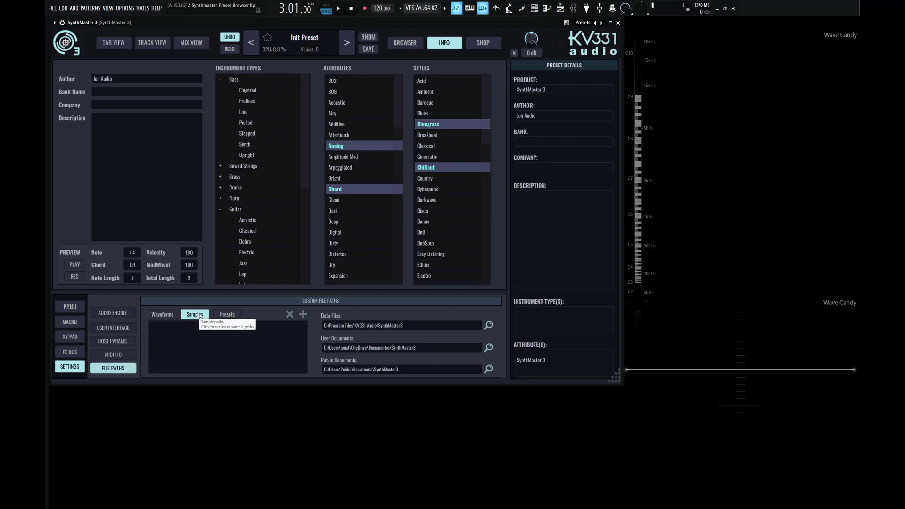
{"action": "left_click", "coordinate": [158, 316]}
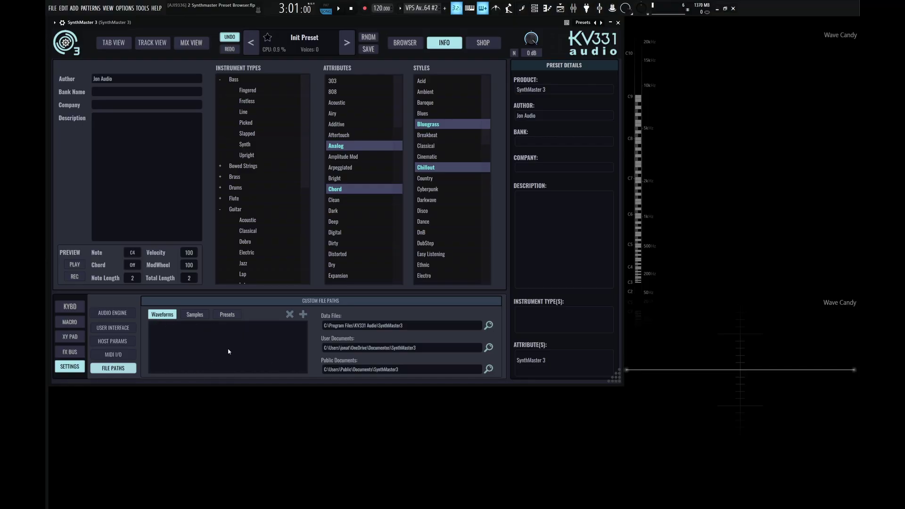